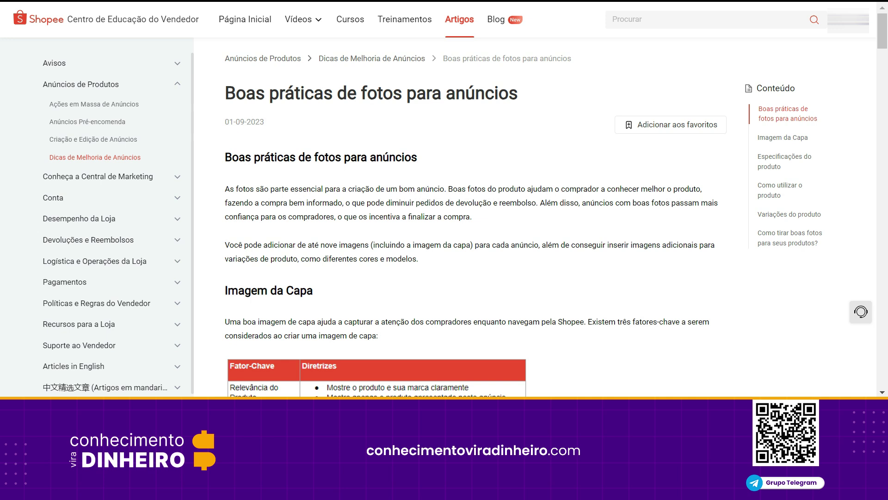
Review the cover image guidelines in the article on good product photos for listings.
scroll(463, 212, "down", 5)
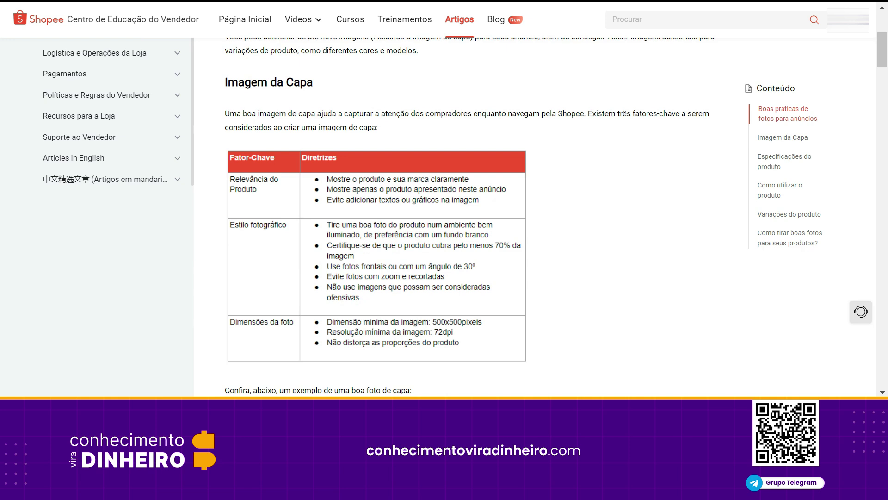
scroll(463, 213, "down", 6)
left_click_drag(886, 91, 883, 33)
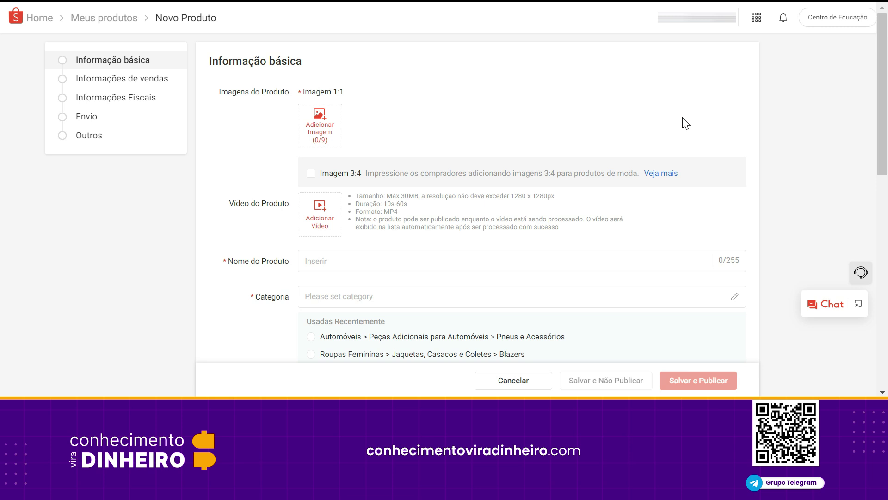
Enable 3:4 images for the new product and upload the "camiseta roxa" picture as its cover image.
left_click(312, 174)
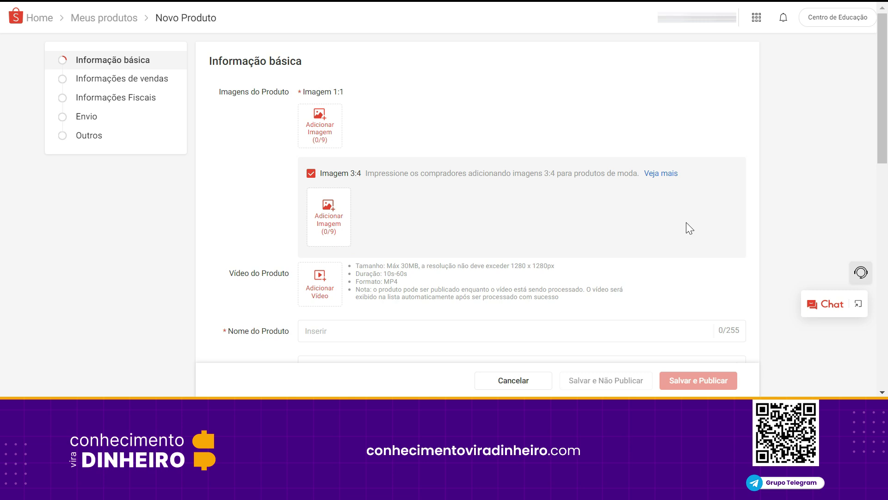
left_click(338, 214)
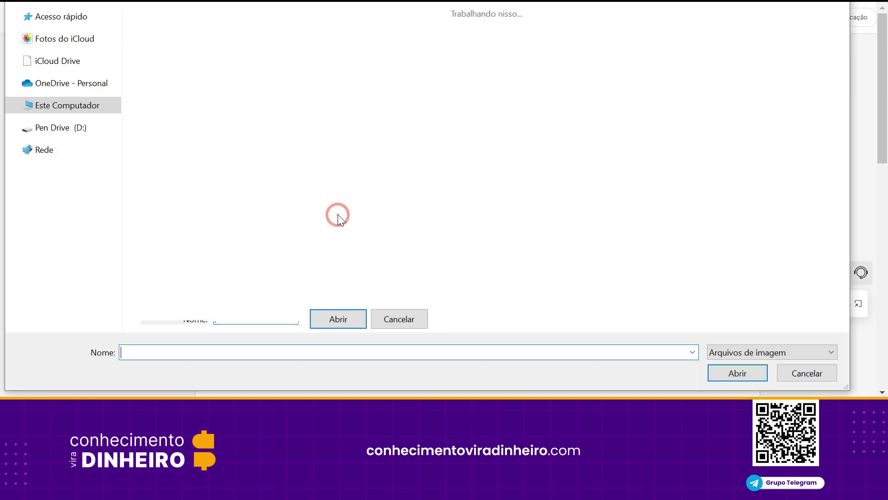
left_click(640, 252)
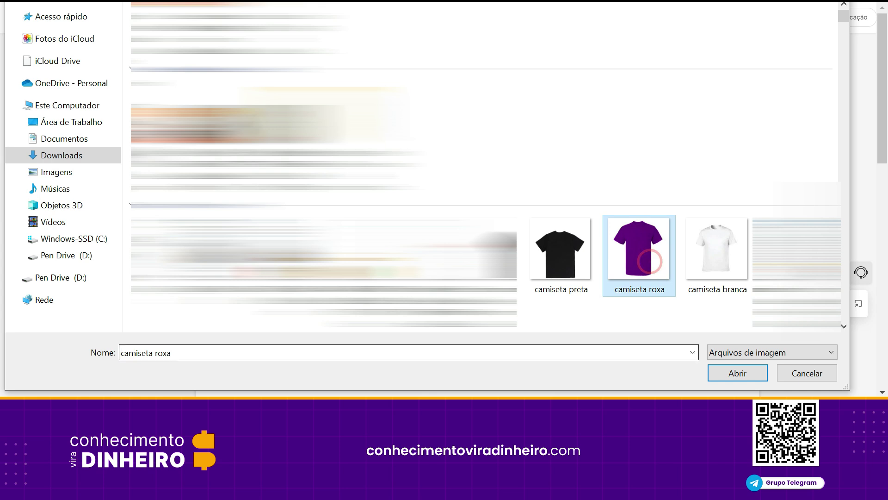
left_click(733, 371)
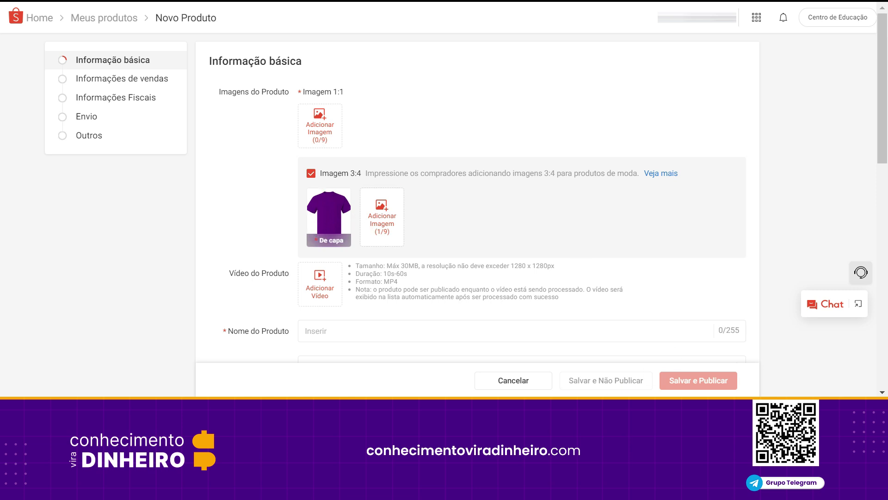
Enter "Camiseta Masculina Roxa" as the product name.
left_click(585, 330)
type("Cami")
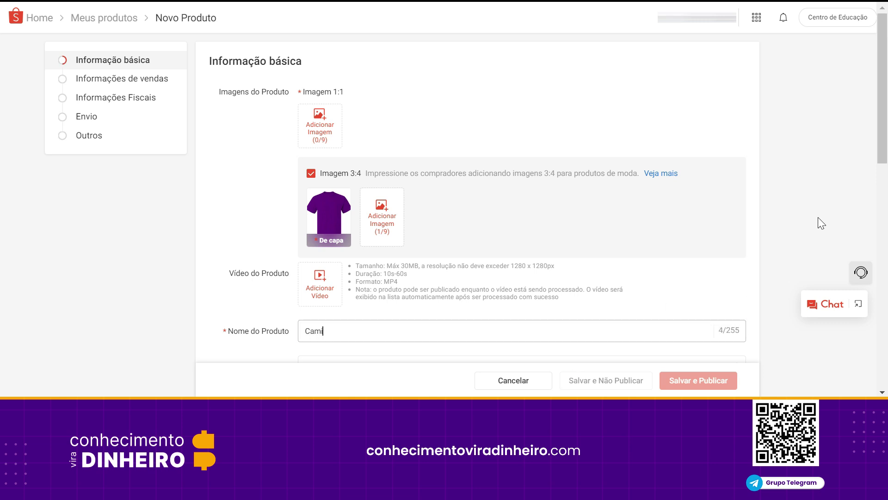
type("seta Masculina Roxa")
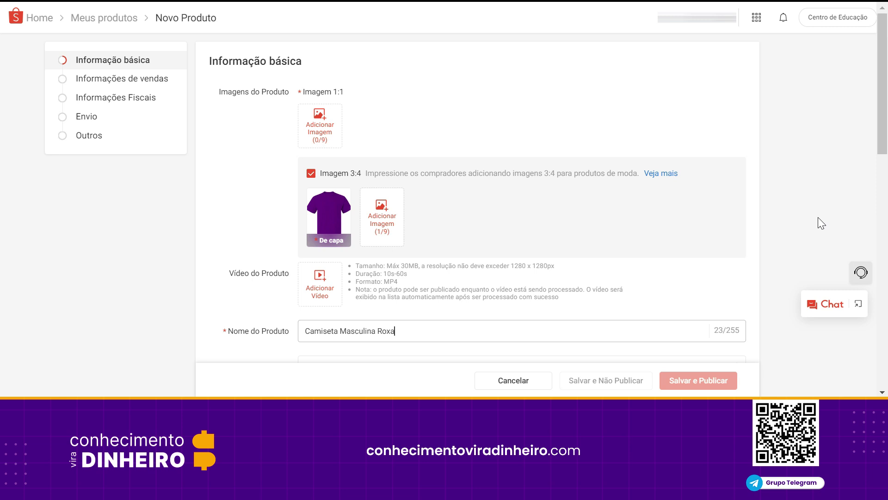
Reword the product name to "Camiseta Roxa Basica Masculina".
type("Basica")
key("BackSpace")
key("BackSpace")
key("BackSpace")
key("BackSpace")
key("BackSpace")
key("BackSpace")
key("BackSpace")
key("BackSpace")
key("BackSpace")
key("BackSpace")
key("BackSpace")
type("a")
key("Right")
key("Right")
key("Right")
key("Right")
key("Right")
key("Right")
key("Right")
key("Right")
key("Right")
key("Right")
key("Right")
key("Right")
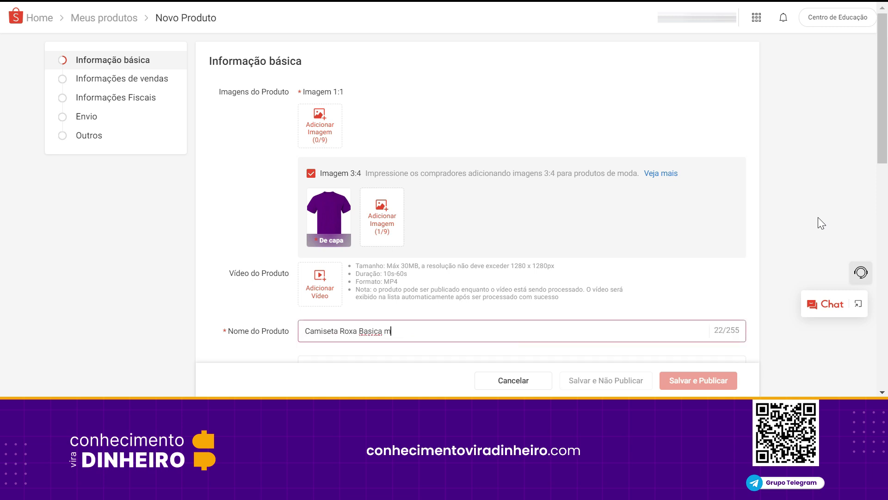
type("Masculina")
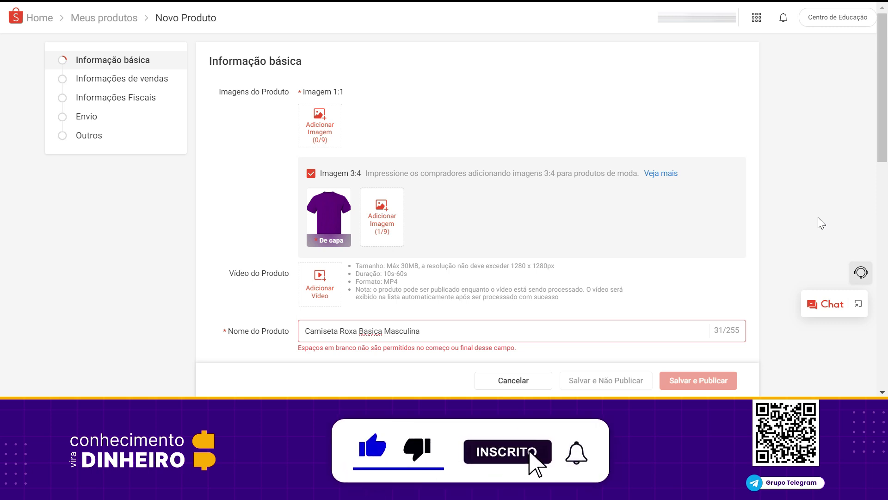
Append "100% Algodão" to the end of the product name.
type("1")
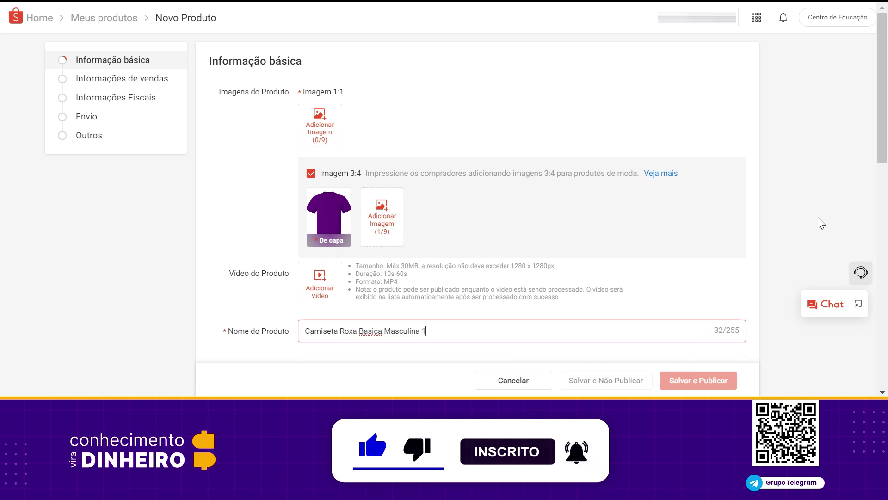
type("00% Al")
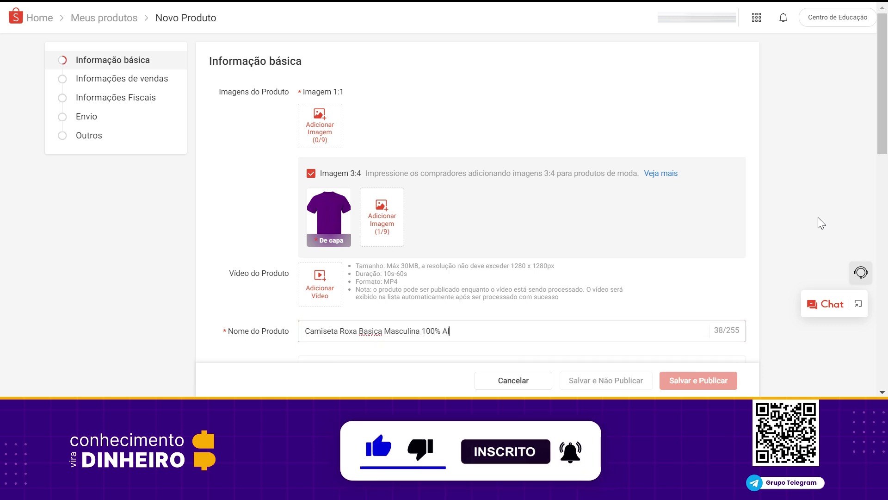
type("godão")
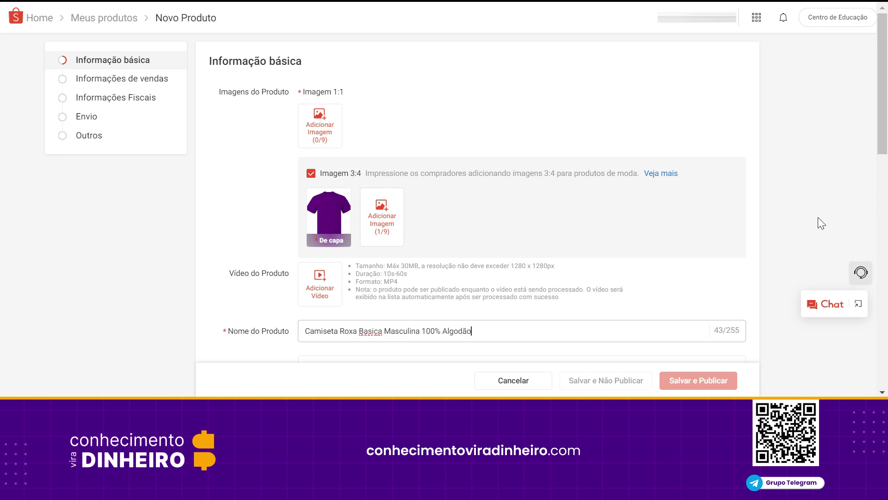
left_click(817, 217)
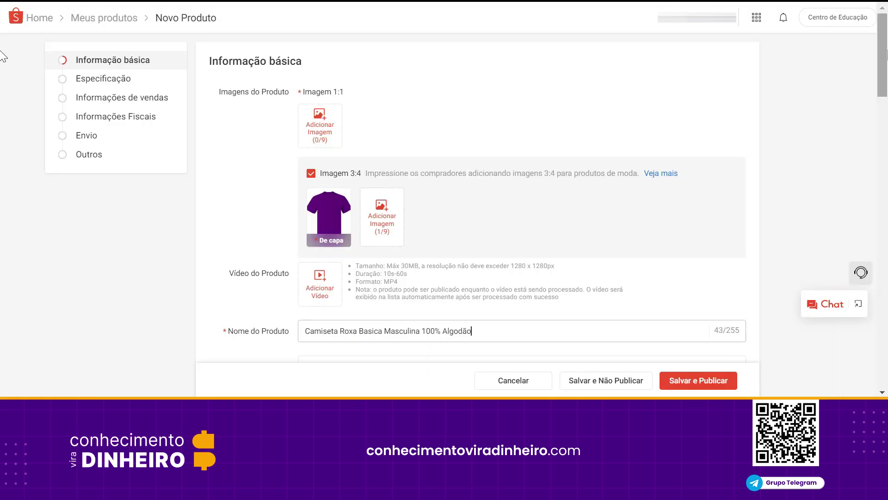
Open the product's category for editing, look through the category lists and search them for "camiseta".
scroll(871, 177, "down", 5)
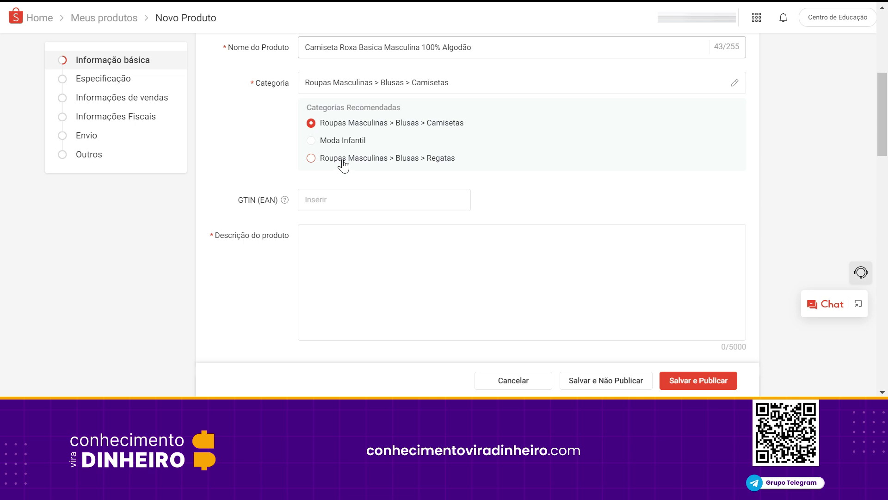
left_click(734, 84)
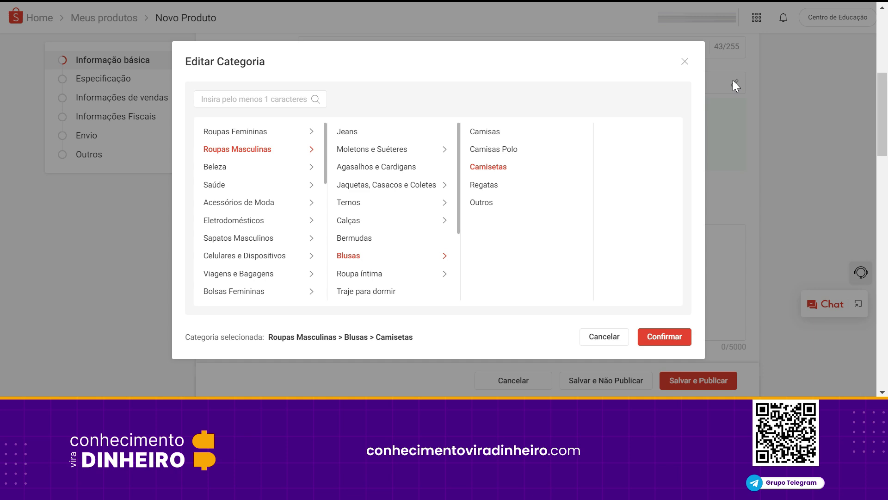
scroll(285, 201, "down", 4)
scroll(284, 201, "up", 4)
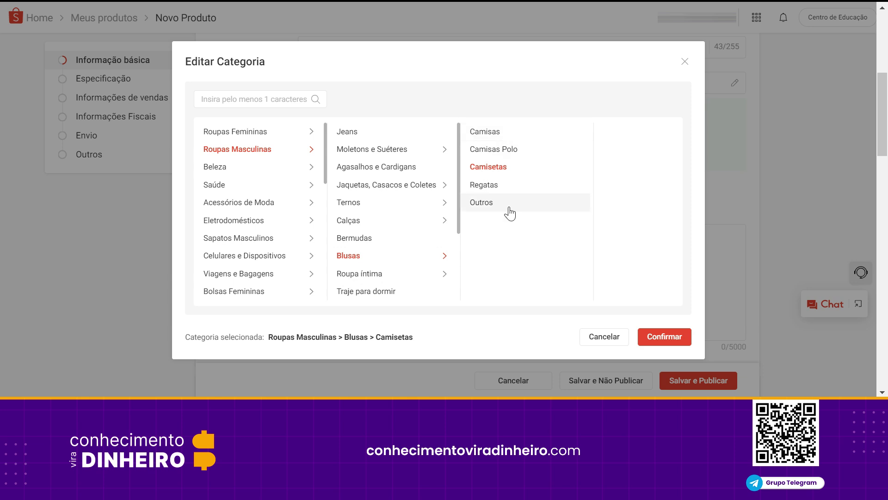
left_click(240, 98)
type("camiset")
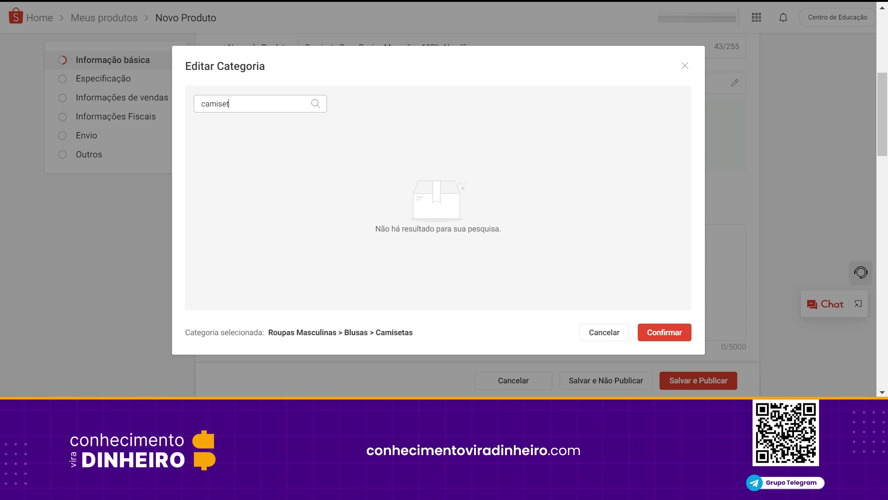
type("a")
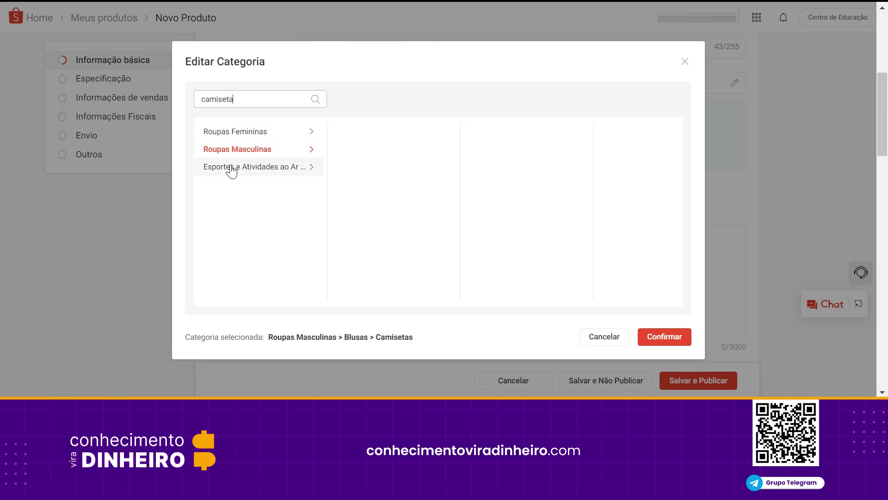
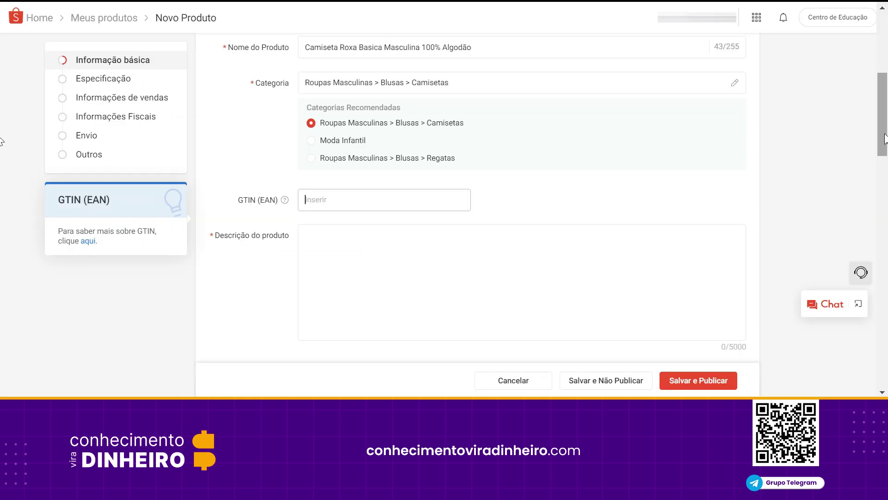
Enter "Camiseta Roxa Basica Masculina 100% Algodão" as the first line of the product description.
scroll(1, 141, "down", 1)
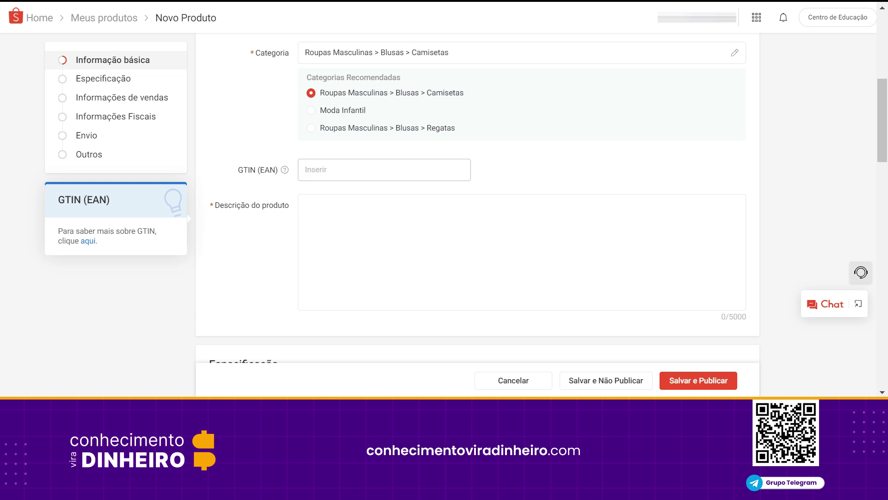
scroll(423, 206, "up", 3)
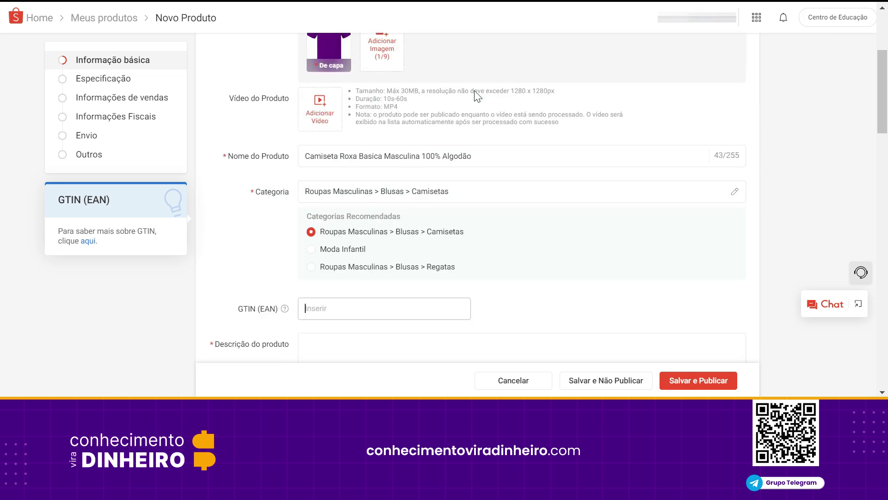
scroll(423, 207, "down", 4)
scroll(476, 213, "down", 2)
left_click(350, 83)
type("Camiseta Roxa Basica Masculina 100% Algodão")
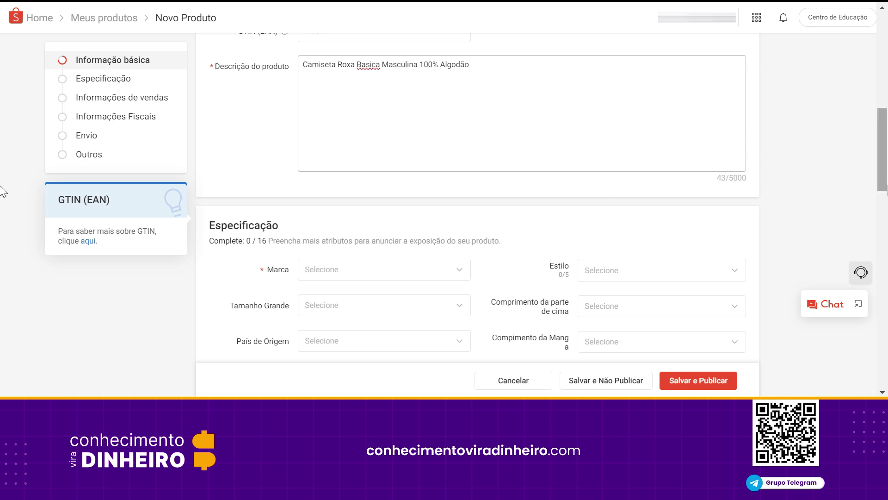
Add description lines, after a blank line, on the 100% algodão (165 g/m2) fio 30/1 fabric, the ribana 1,5x1,5 collar and the double stitching.
scroll(1, 180, "up", 3)
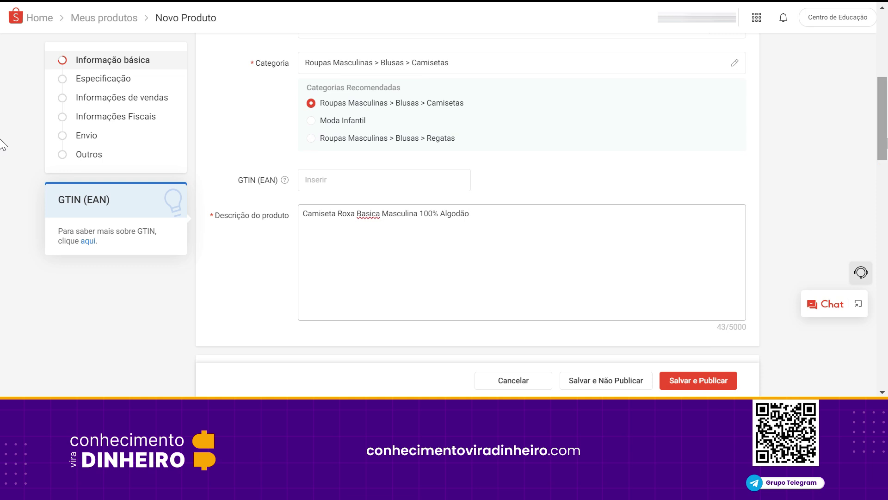
key("Return")
key("Return")
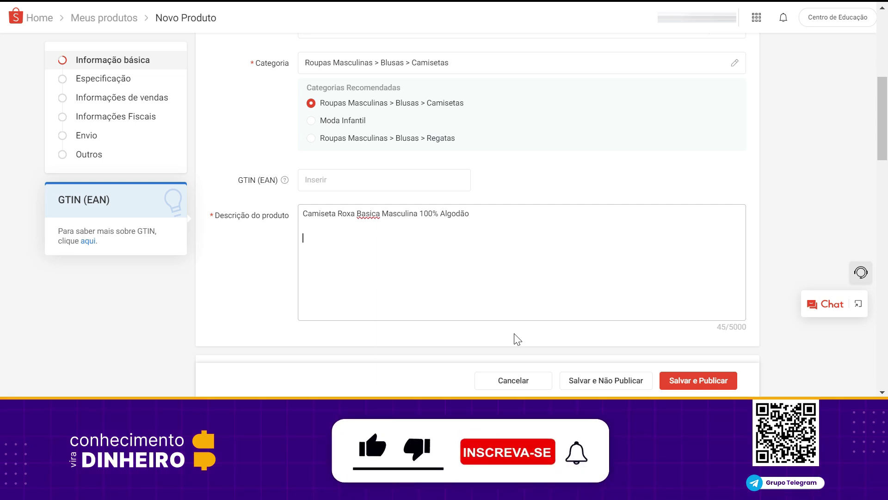
type("- Camiseta Masculina unissex de corte regular em malha 100% algodão (165 g/m2) com fio 30/1. - Com gola em ribana 1,5x1,5 com fita de reforço . - Com costura dupla nas mangas, barra de fundo e laterais.")
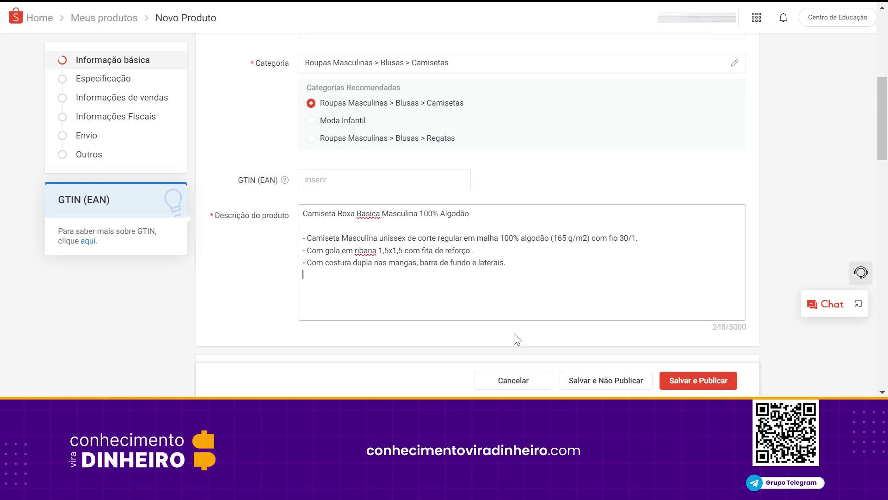
Append a "PERGUNTAS FREQUENTES" section to the description with numbered questions and answers on colours, sizes, shipping time and delivery time.
key("Return")
type("PERGUNTAS FREQUENTES: 1 - Tem outras cores? RESPOSTA: No momento não temos  2 - Tem outros tamanhos disponíveis? RESPOSTA: No momento não temos.  3 - Qual é o prazo de envio? RESPOSTA: Até 2 dias úteis após a confirmação do pagamento pela Shopee  4 - Qual é o prazo de entrega? RESPOSTA: O prazo estimado de entrega é aquele informado pela Shopee nos detalhes do pedido, como é um prazo estimado pode ocorrer atrasos na entrega, compre ciente.")
scroll(521, 231, "down", 2)
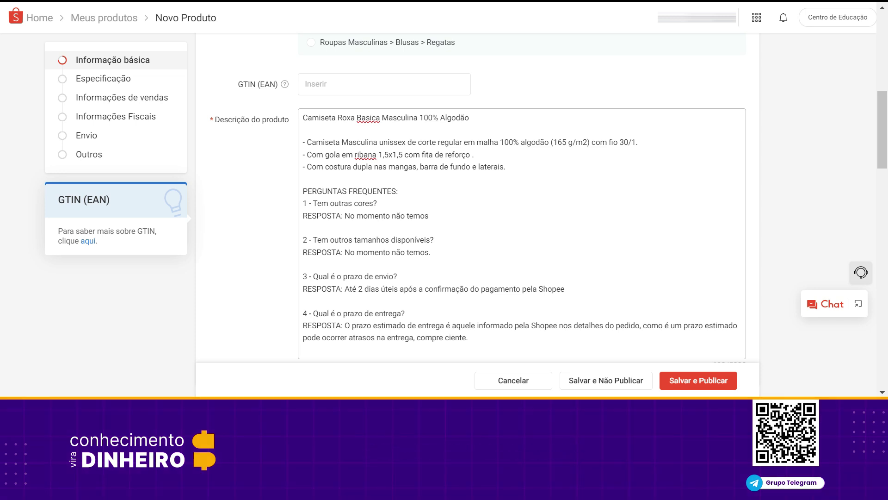
scroll(883, 125, "down", 6)
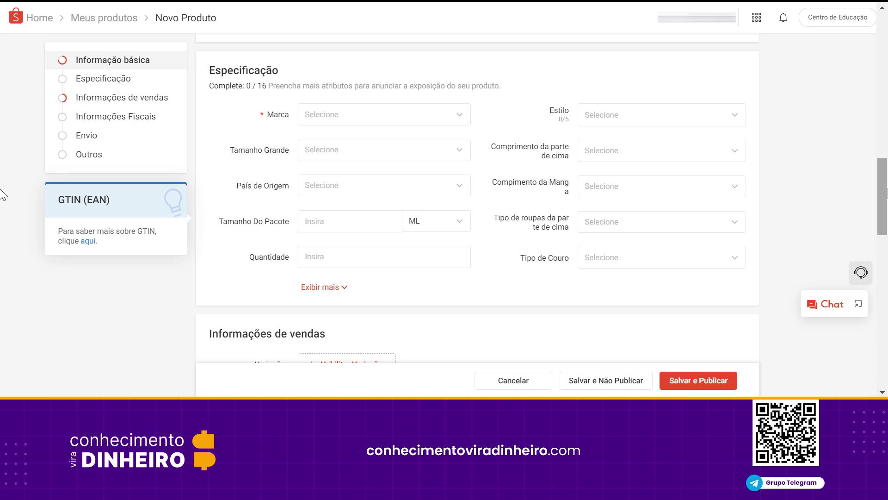
scroll(874, 230, "down", 4)
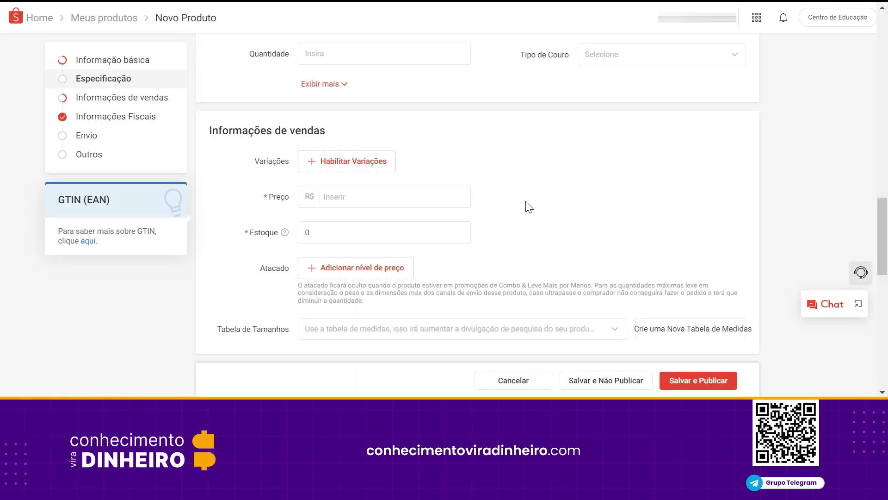
left_click(378, 160)
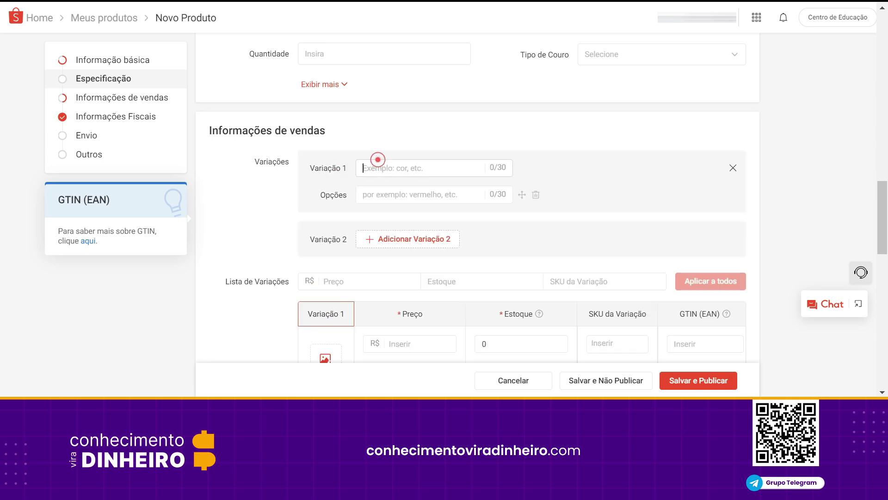
scroll(545, 165, "down", 2)
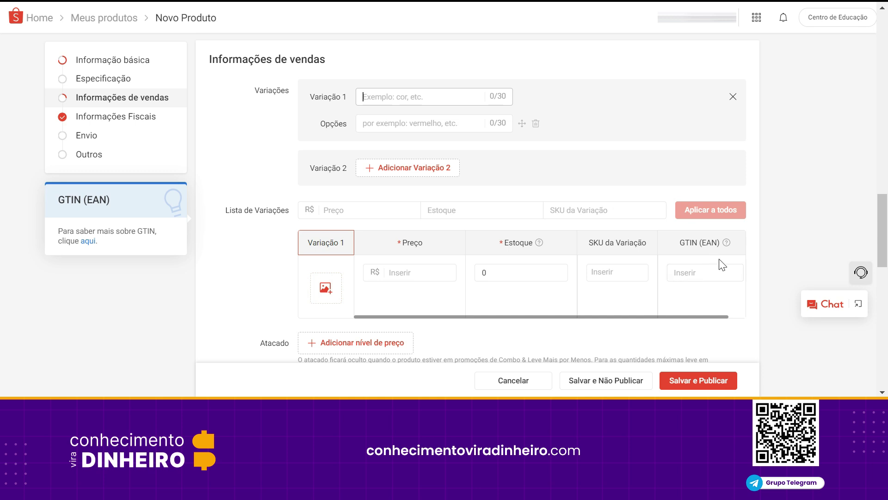
left_click(703, 274)
left_click(732, 96)
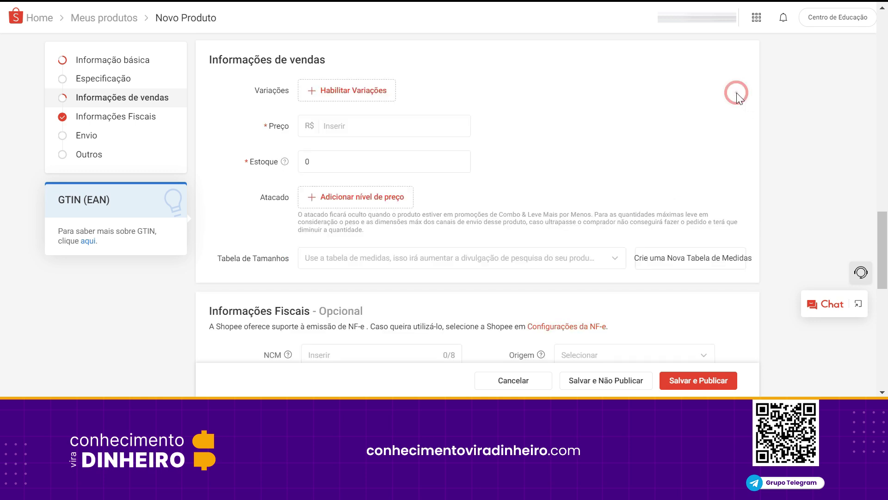
Set the product's price to R$ 59 and its stock to 2.
left_click(357, 131)
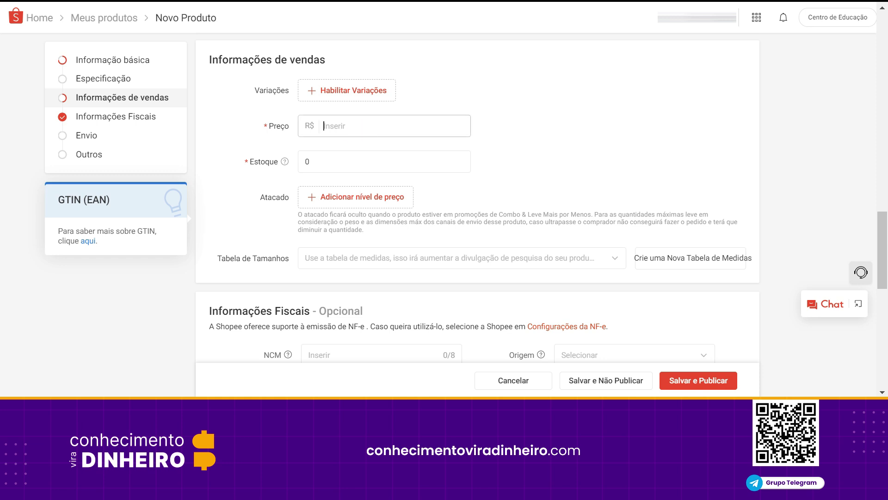
type("59")
left_click(405, 161)
left_click_drag(317, 160, 300, 169)
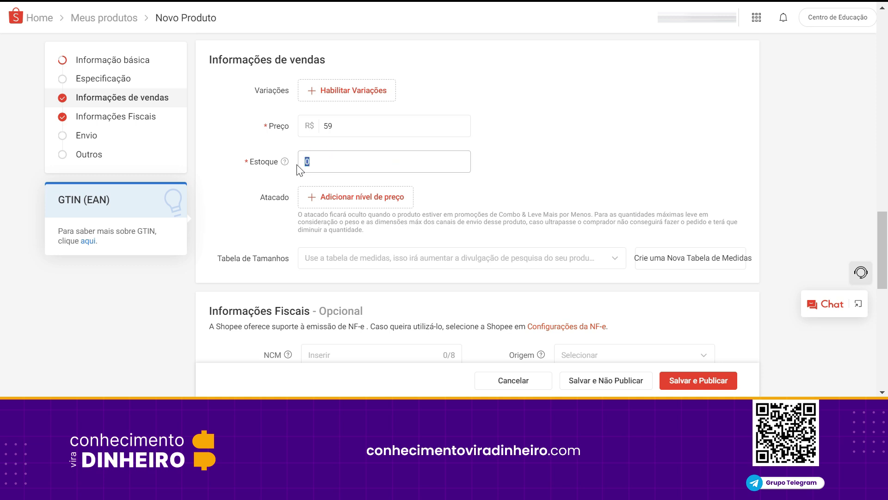
type("2")
left_click(586, 171)
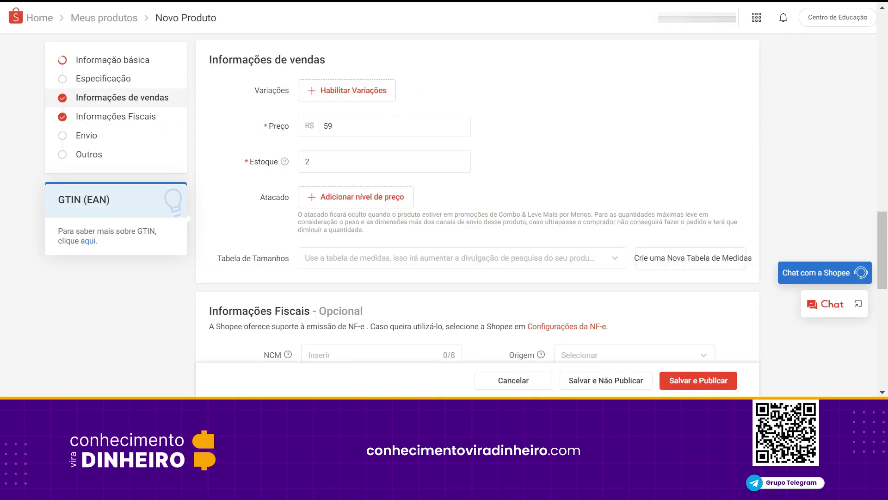
Mark the product as a pre-order by setting Pré-Encomenda to Sim in the Outros section.
scroll(2, 266, "down", 2)
scroll(2, 266, "down", 2)
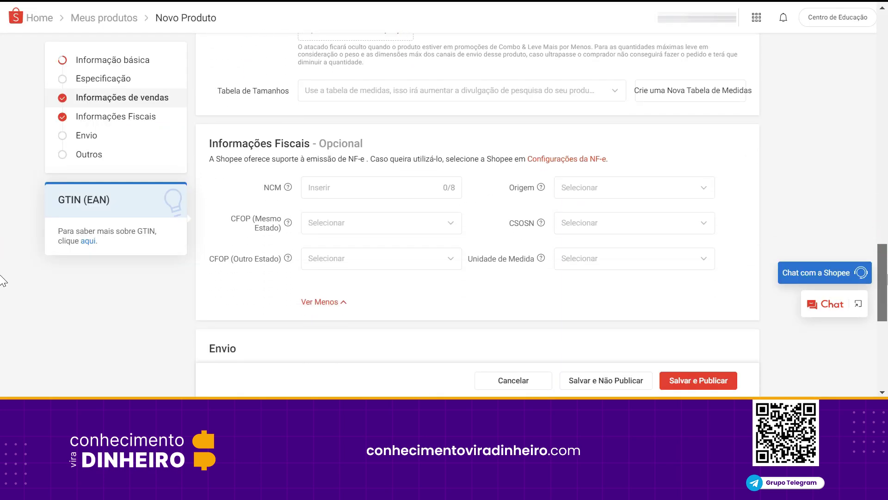
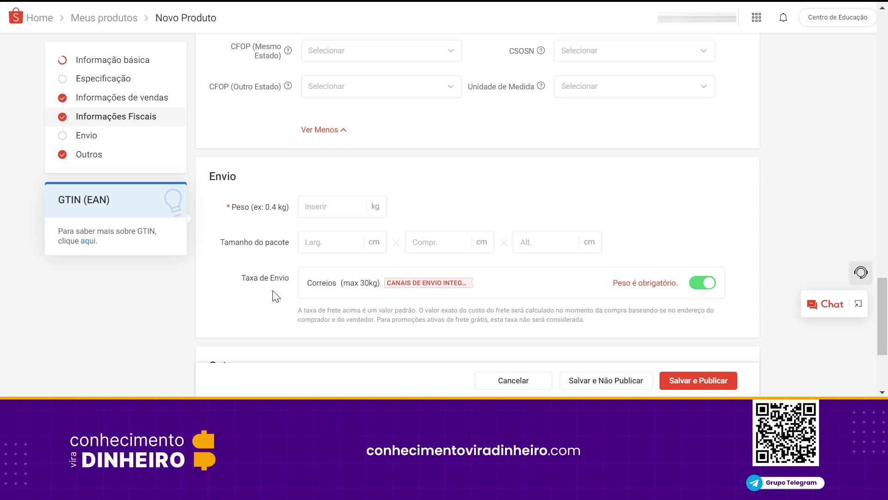
scroll(2, 318, "down", 4)
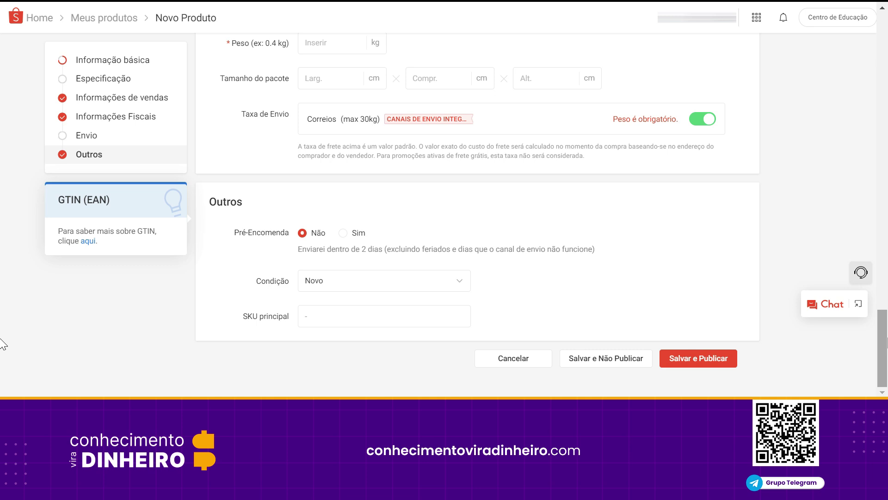
left_click(345, 235)
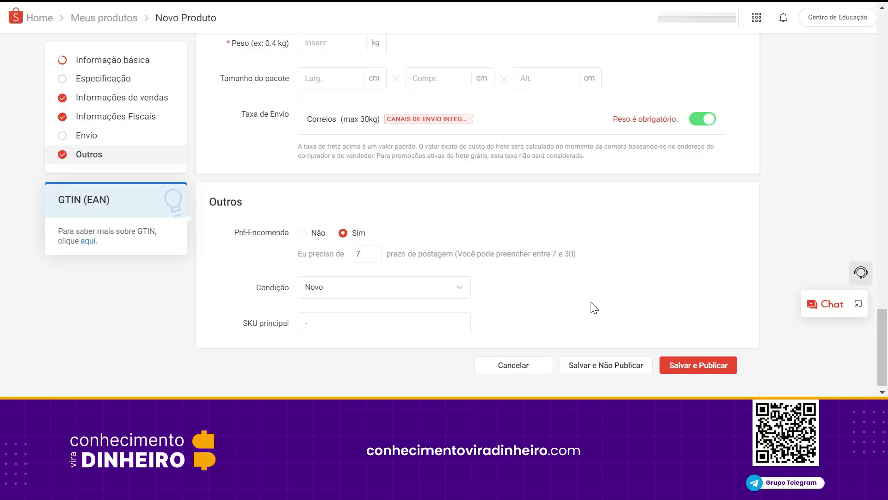
Review the product's Condição options, keeping Novo, and start editing the SKU principal field.
left_click(405, 292)
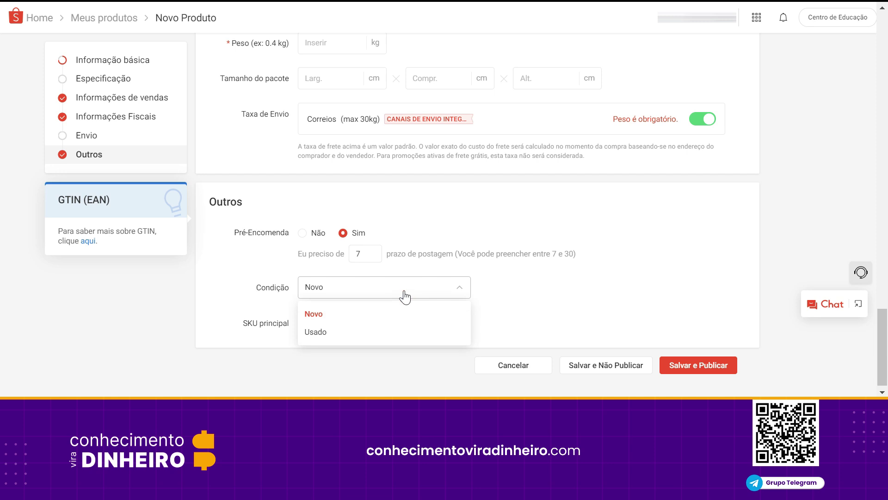
left_click(403, 294)
left_click(396, 324)
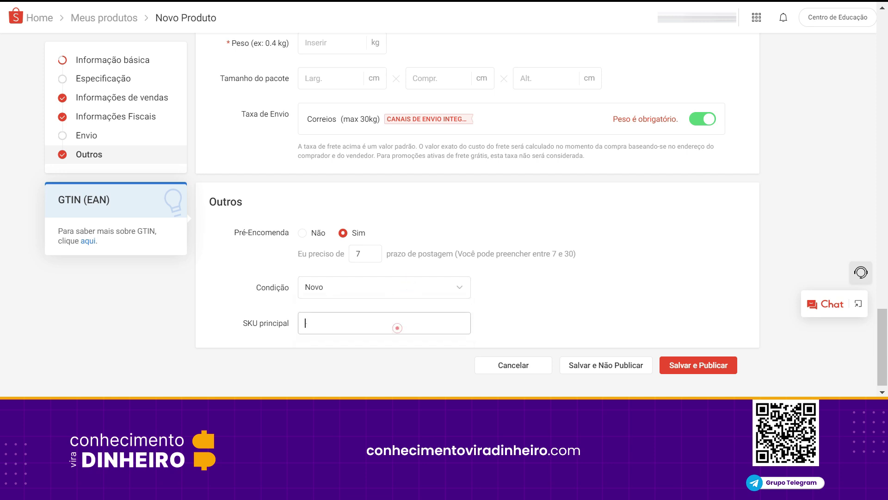